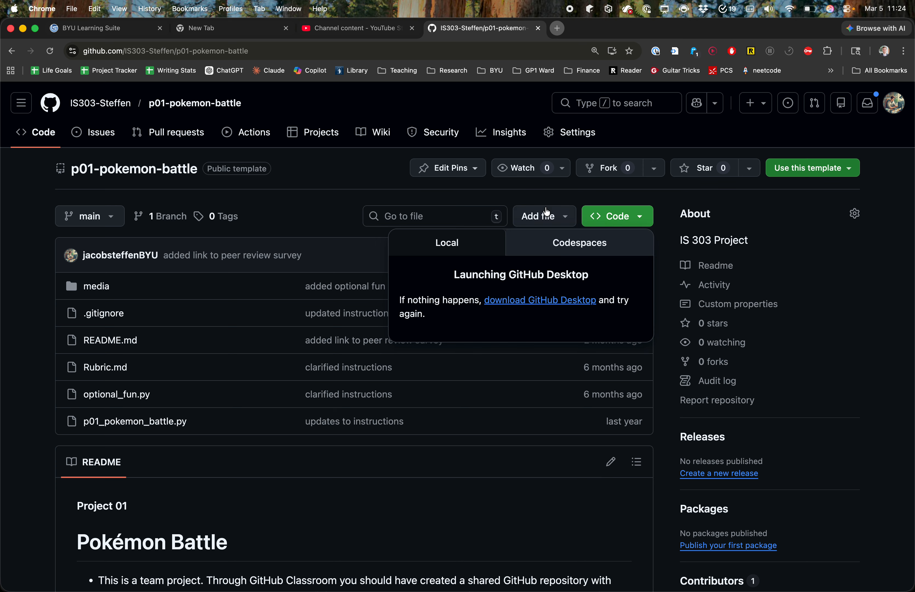
Step: Copy the HTTPS clone URL of the p01-pokemon-battle repository
click(638, 221)
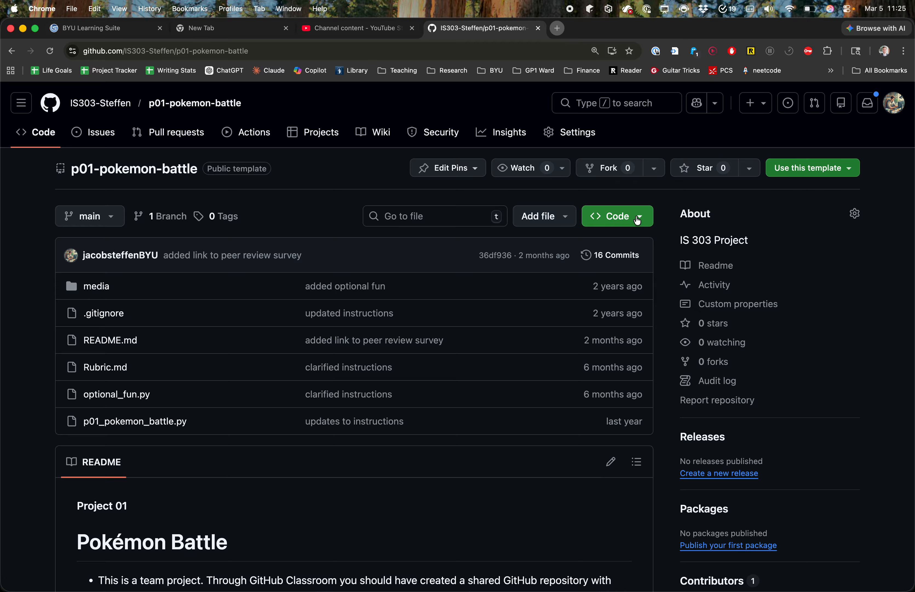
click(637, 220)
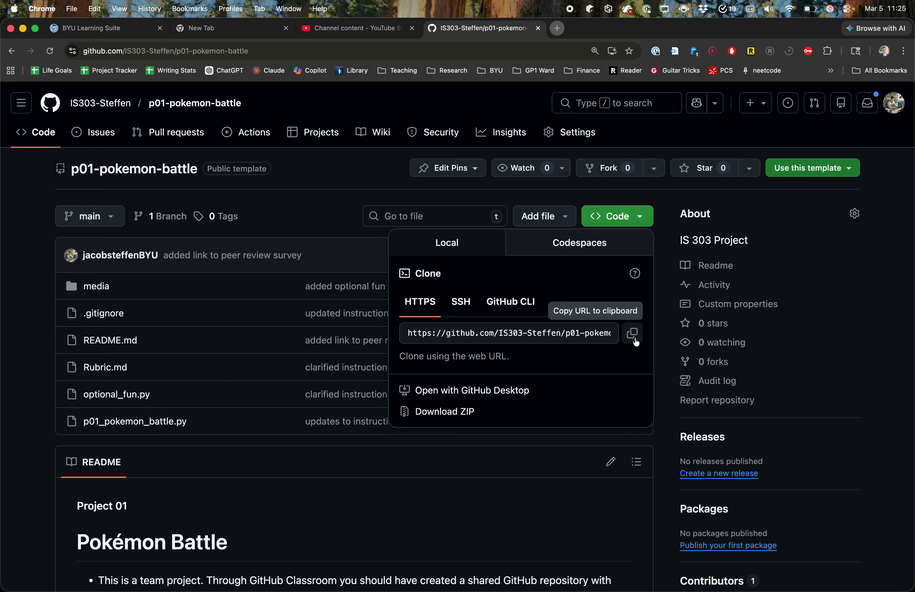
drag(523, 331, 660, 341)
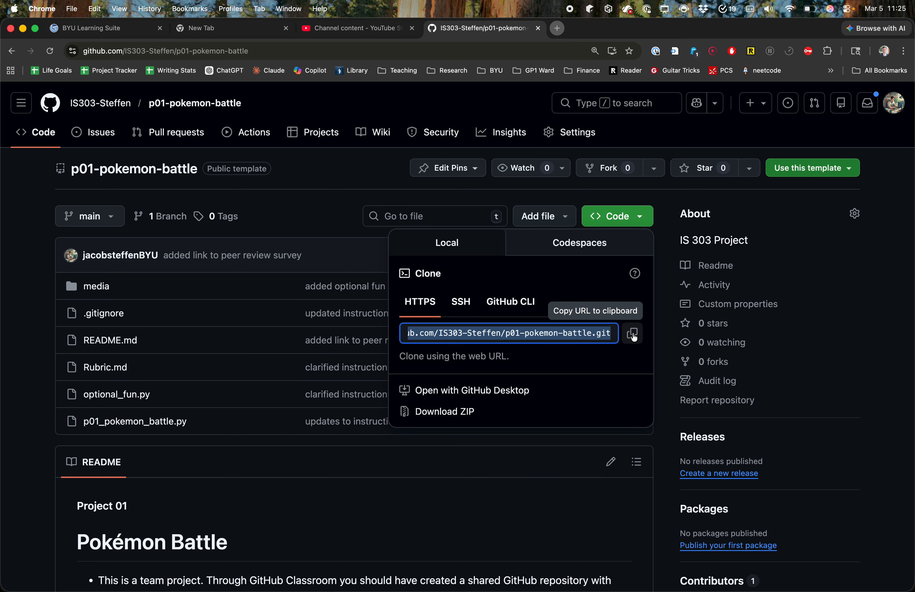
click(633, 335)
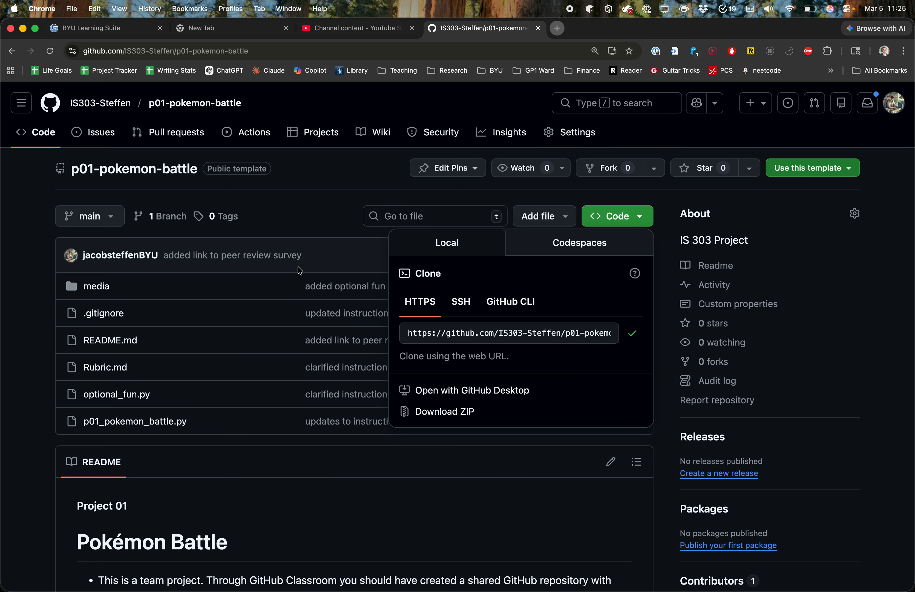
Step: Switch to GitHub Desktop and enlarge its window
key(super+space)
text(github)
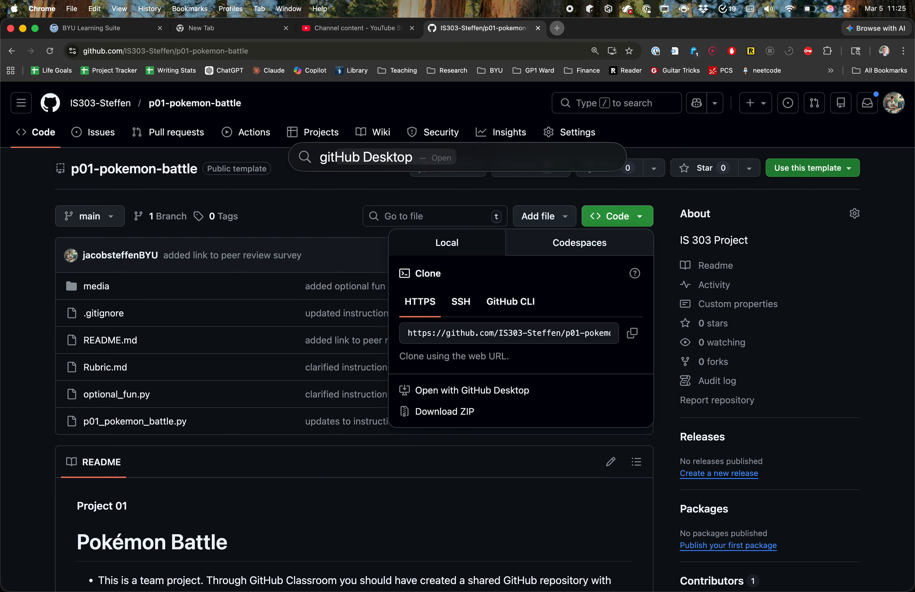
key(Return)
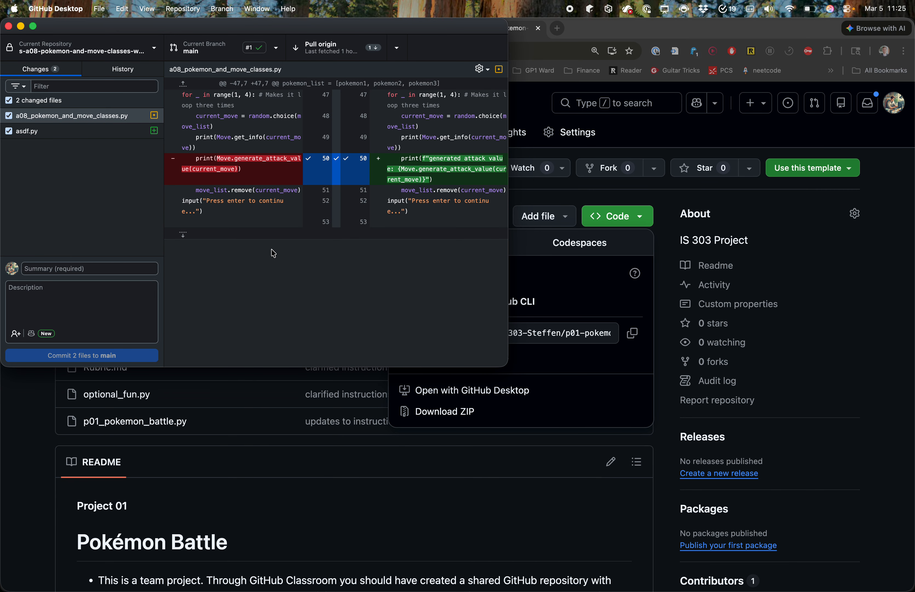
drag(502, 364, 627, 500)
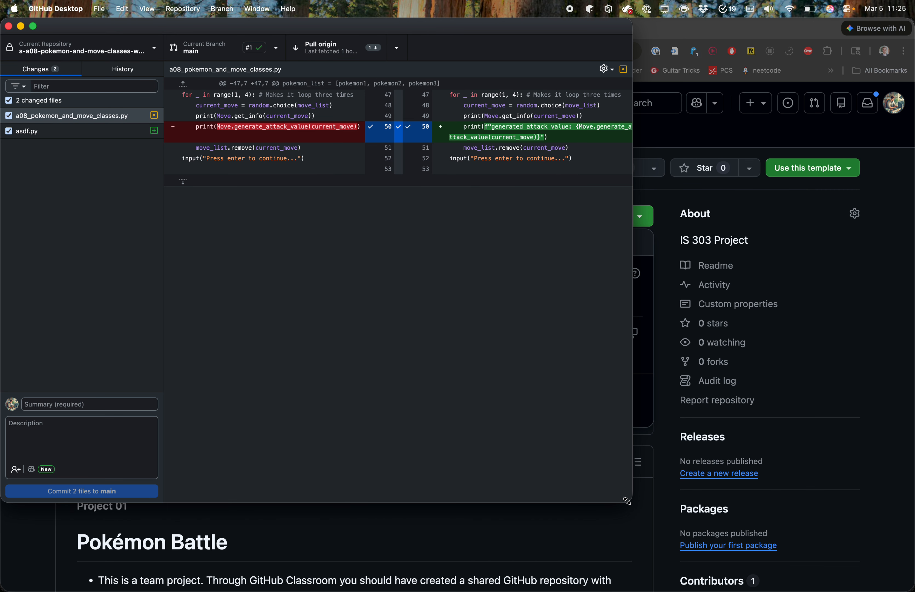
Step: Bring up the option to clone a repository and enlarge the interface for readability
click(156, 52)
click(148, 72)
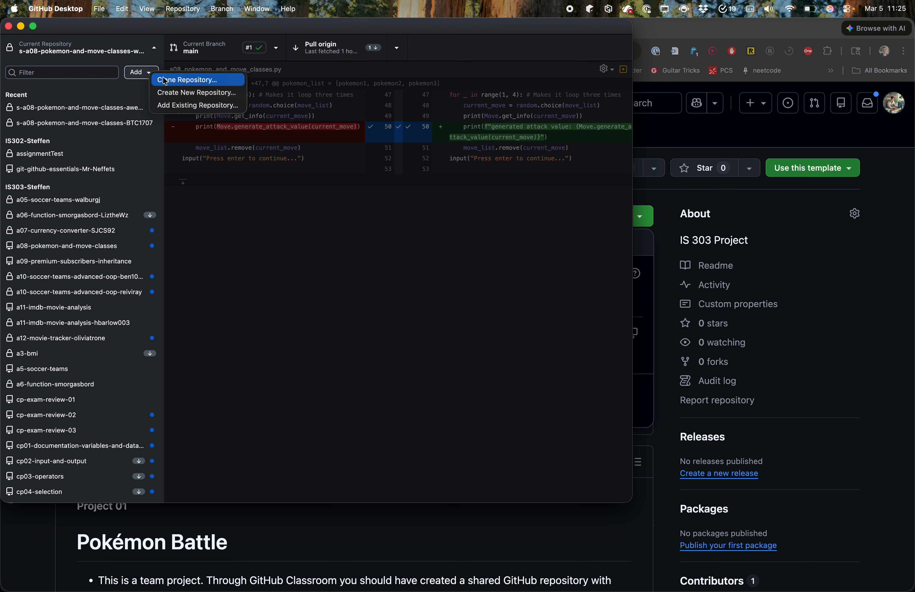
click(99, 9)
click(99, 8)
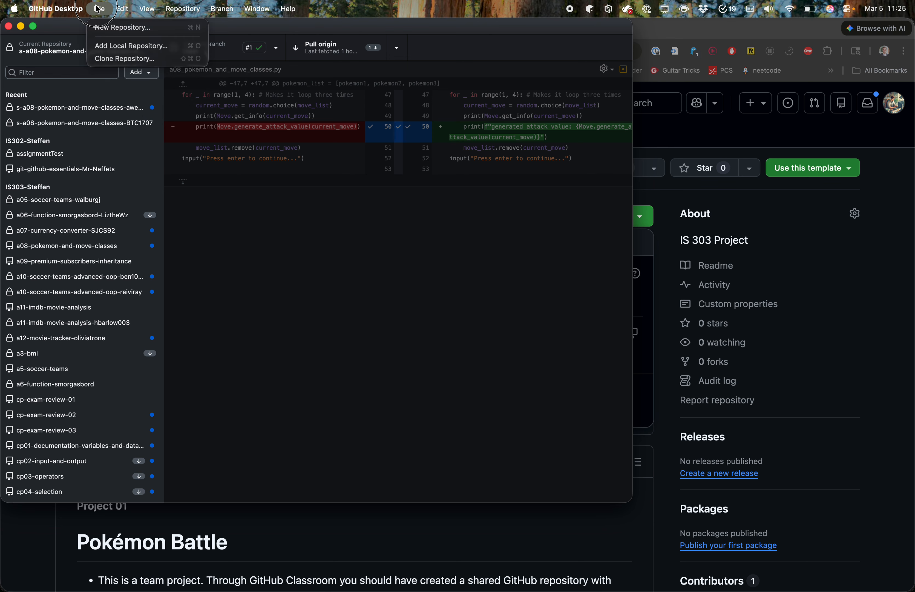
click(115, 60)
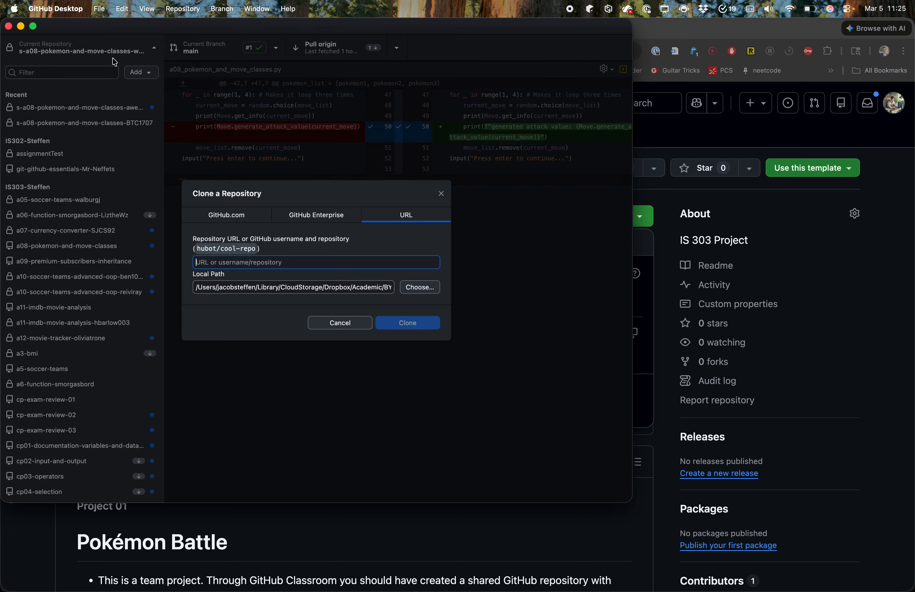
key(super+equal)
key(super+equal)
key(super+equal)
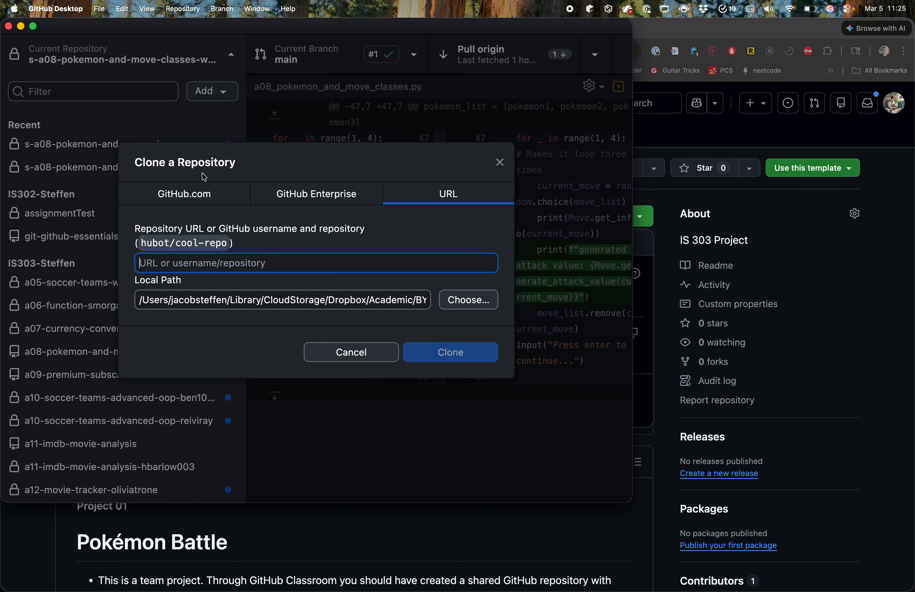
Step: Look through the GitHub.com and GitHub Enterprise clone sources, ending on cloning by URL
click(194, 189)
click(291, 127)
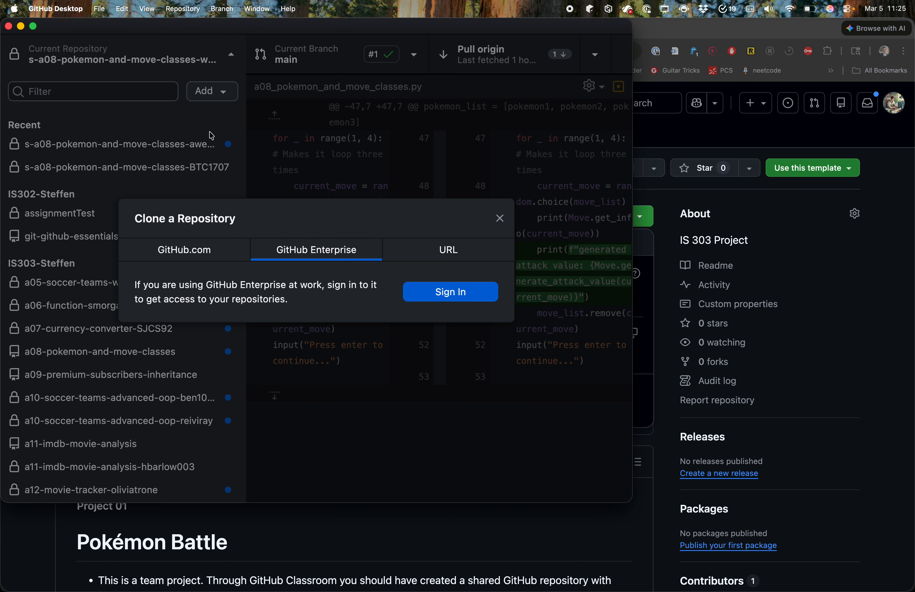
click(202, 234)
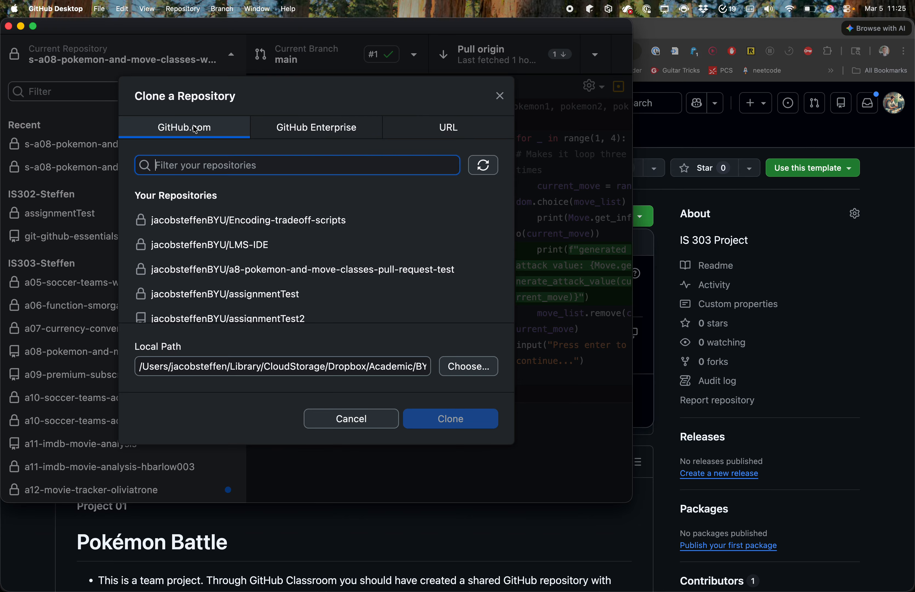
click(435, 134)
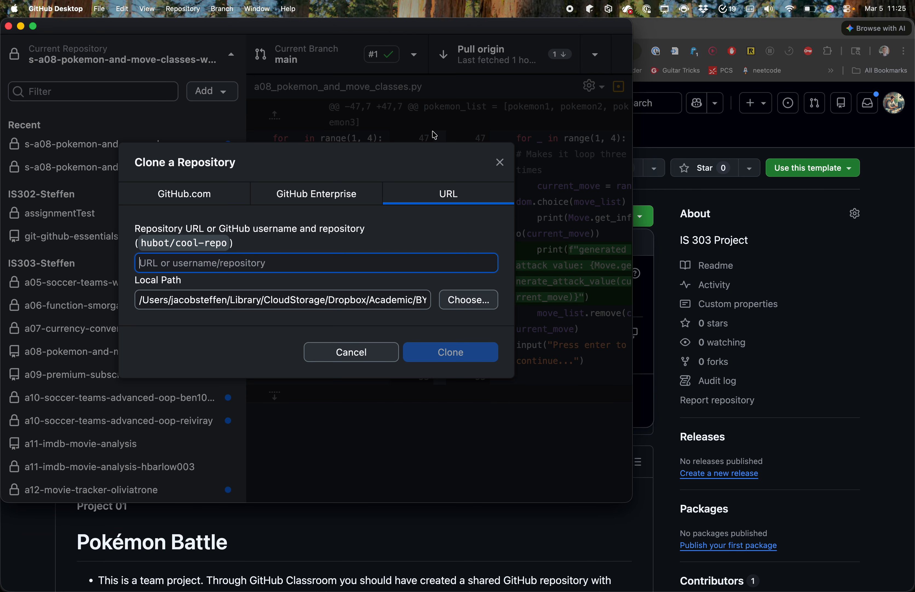
Step: Clone the repository from the copied URL into the Helping Students folder as p01-pokemon-battle
key(super+v)
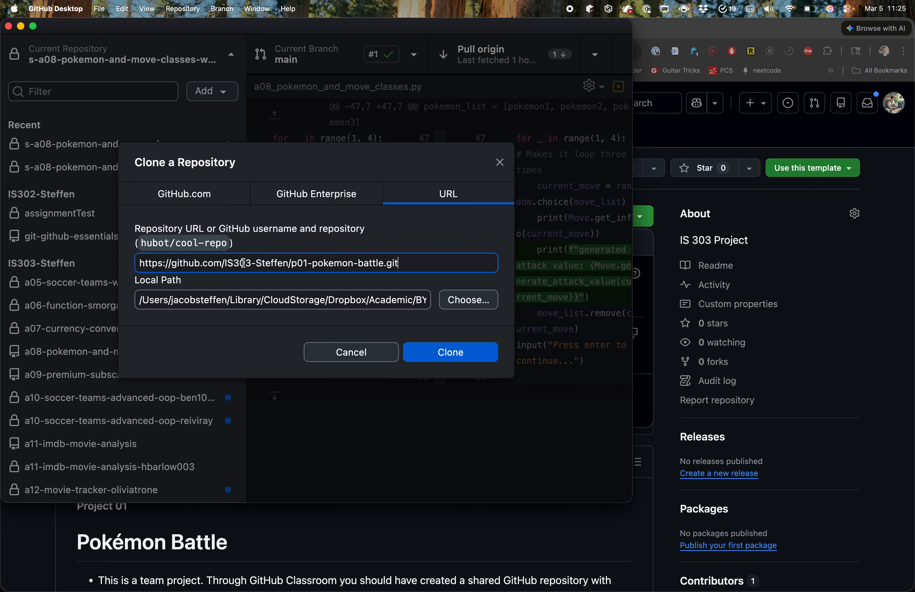
click(470, 305)
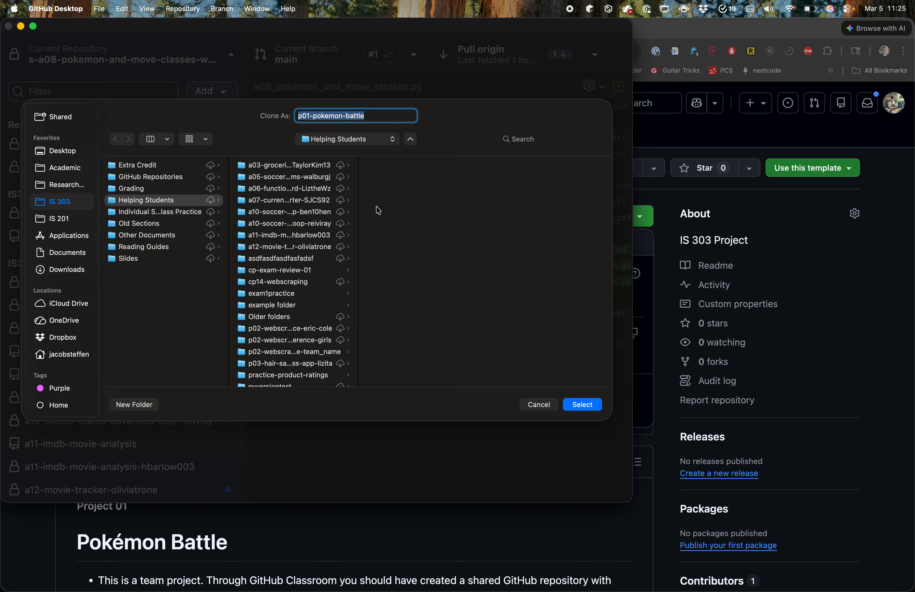
click(590, 411)
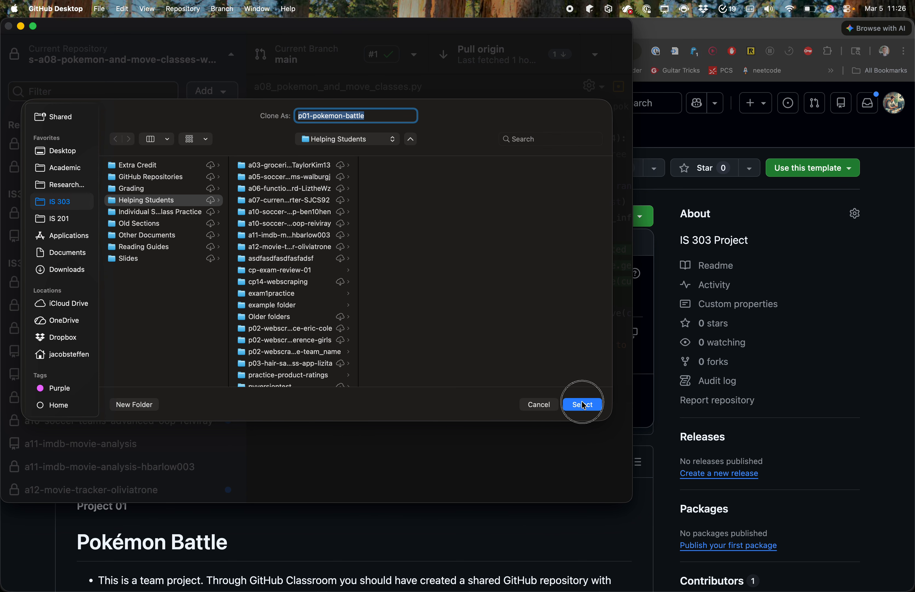
click(447, 353)
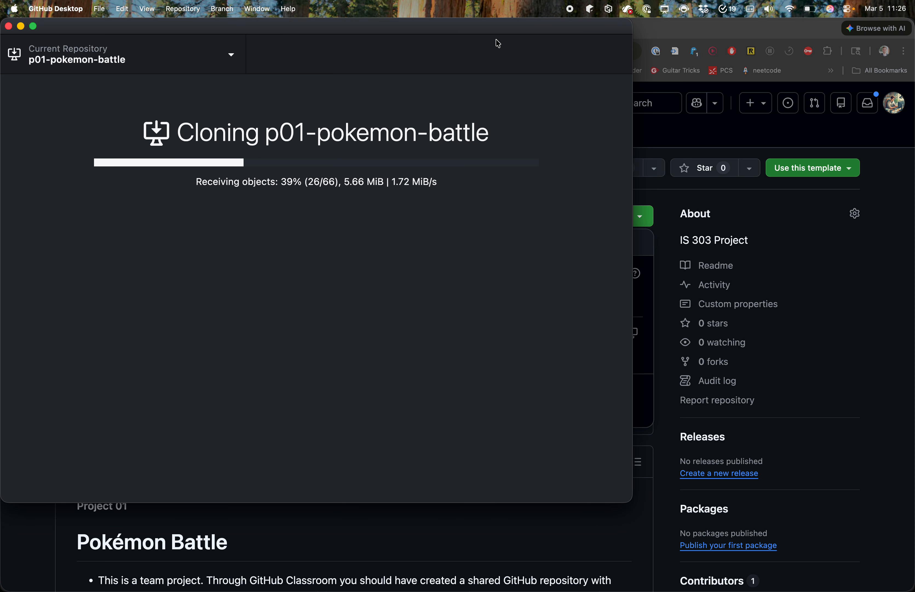
Step: Open the cloned p01-pokemon-battle repository in Visual Studio Code and maximize that editor window
mouse_move(483, 29)
mouse_down()
mouse_move(525, 327)
mouse_move(518, 385)
mouse_move(634, 349)
mouse_up()
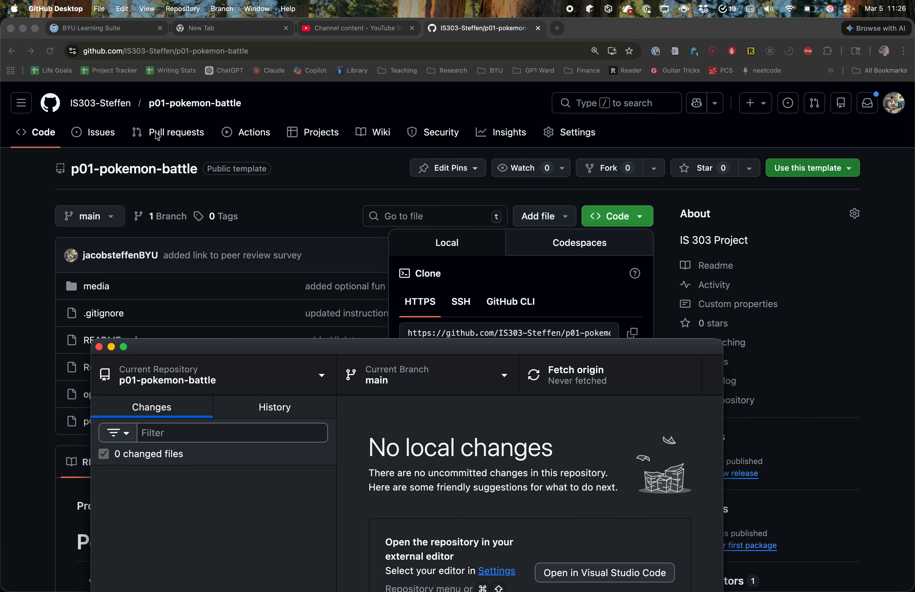
drag(331, 346, 300, 82)
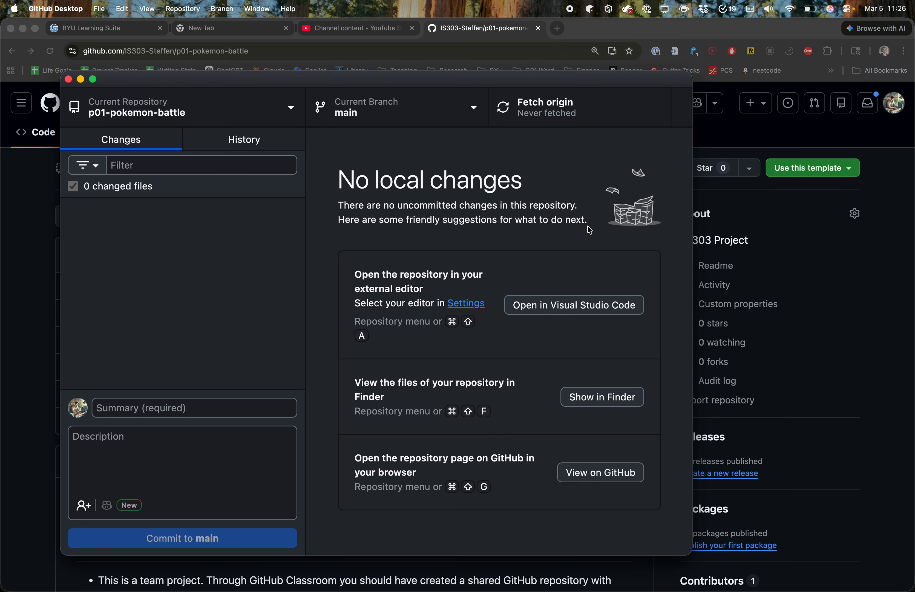
click(559, 304)
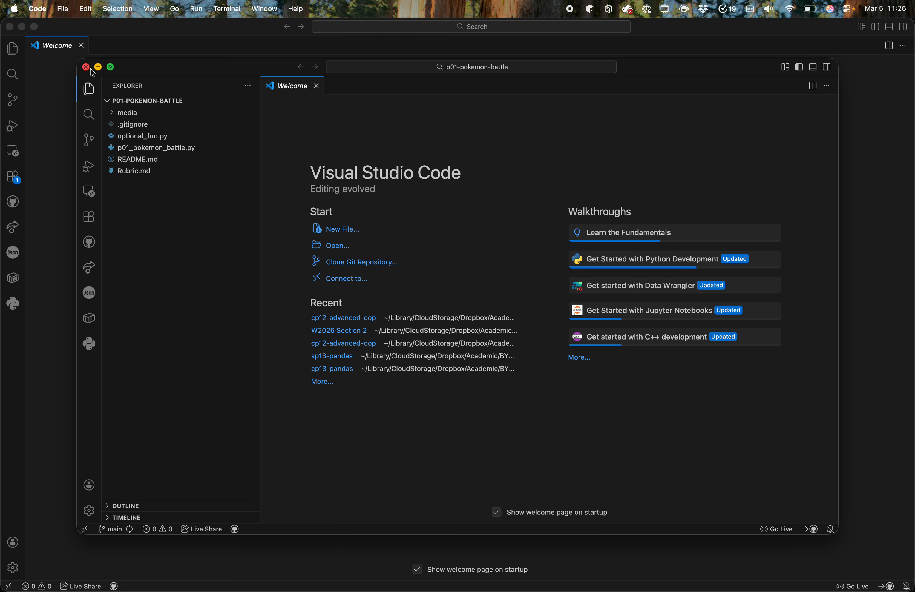
drag(169, 65, 132, 58)
double_click(132, 57)
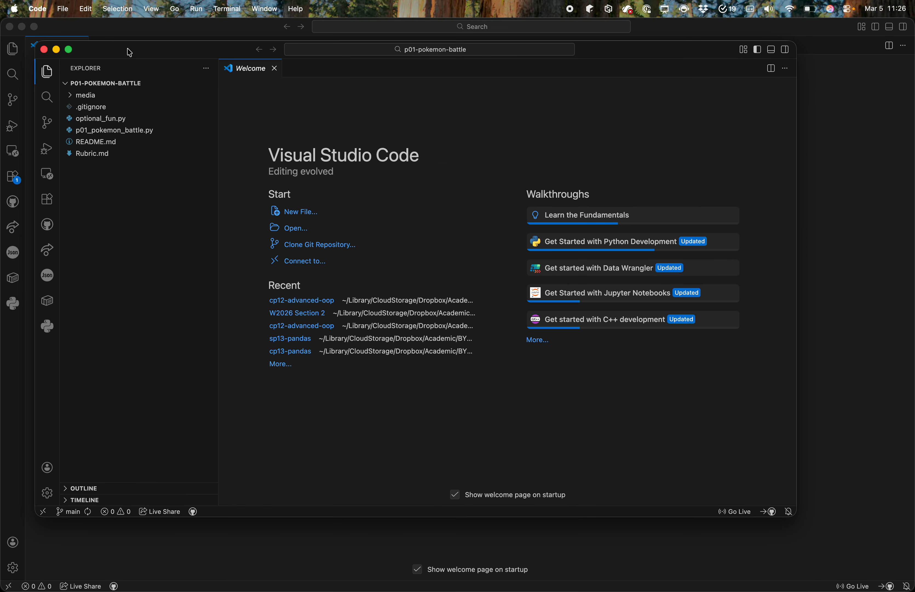
Step: Create a new empty Visual Studio Code window, maximize it and enlarge its interface
click(71, 10)
click(96, 53)
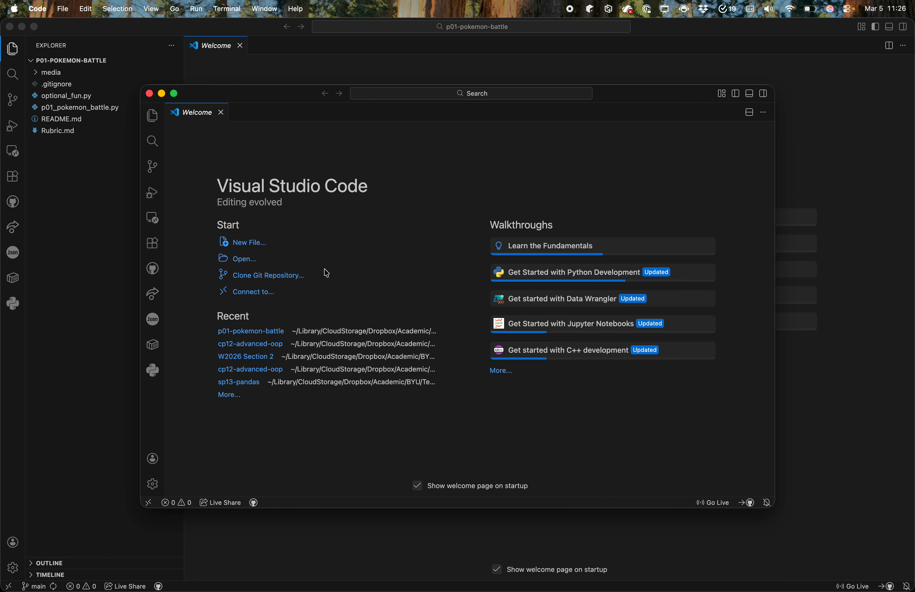
key(ctrl+alt+Return)
key(super+equal)
key(super+equal)
key(super+equal)
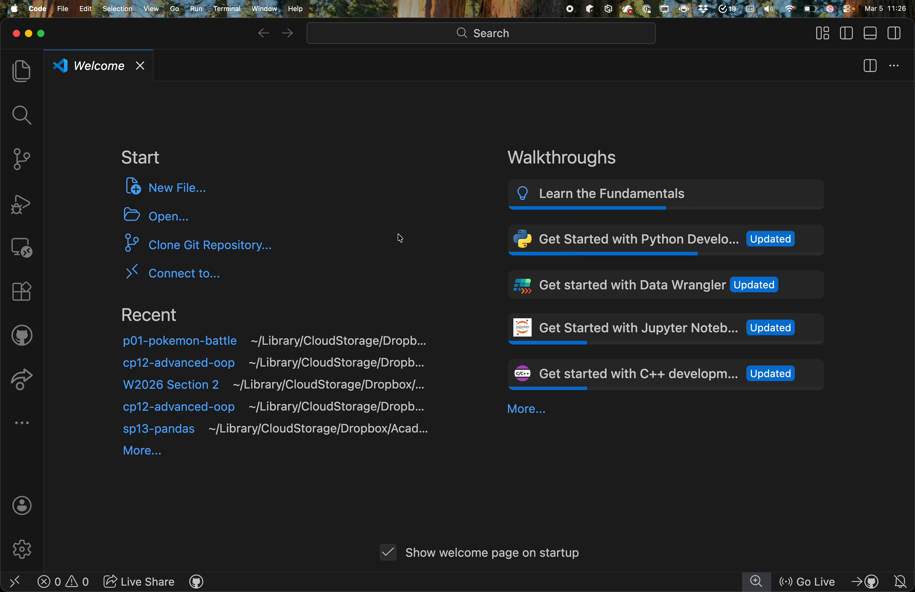
Step: Switch to Chrome to copy the repository's HTTPS clone URL again, and return to Visual Studio Code
key(alt+Tab)
key(alt+Tab)
key(alt+Tab)
key(alt+Tab)
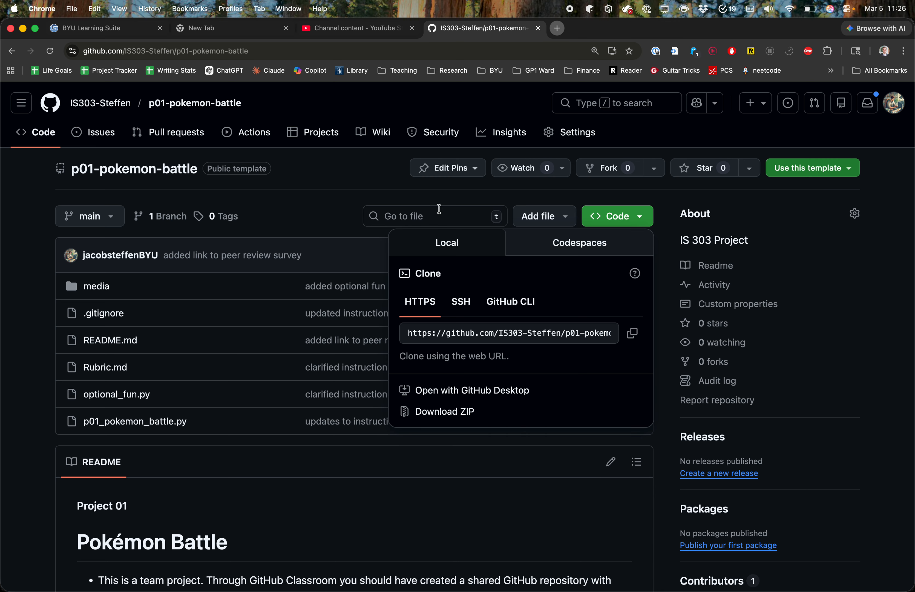
click(635, 340)
key(super+Tab)
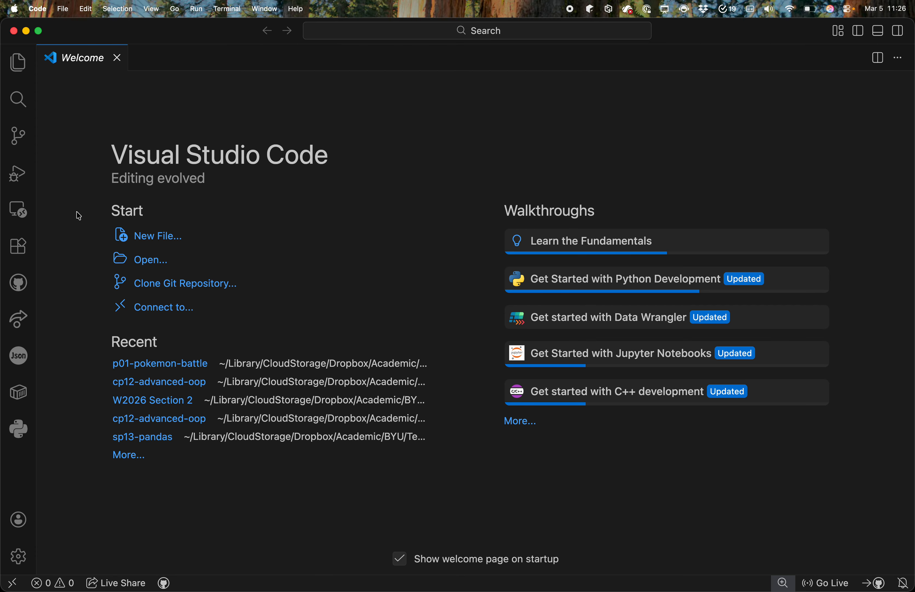
Step: Clone the p01-pokemon-battle repository from the copied URL and open its p01_pokemon_battle.py file
click(18, 136)
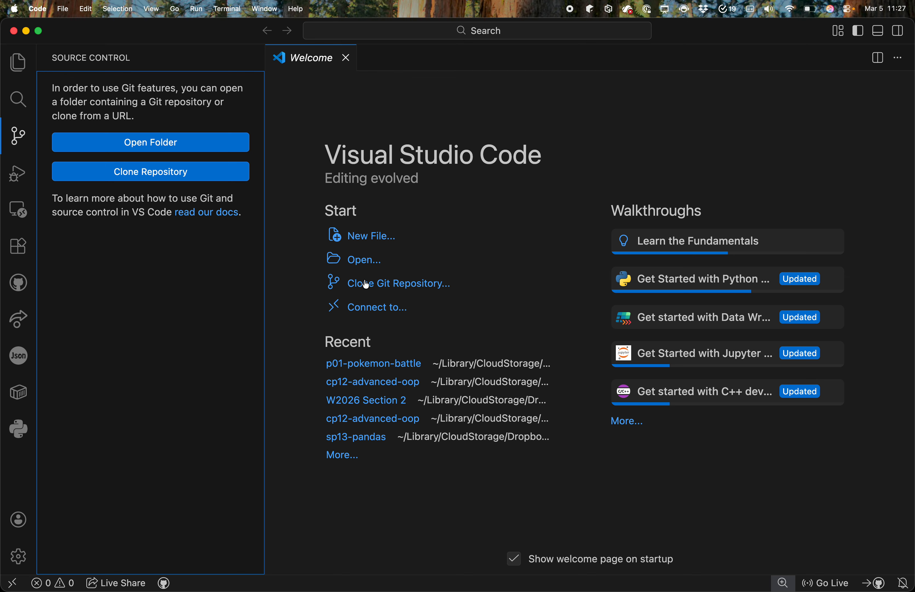
click(389, 288)
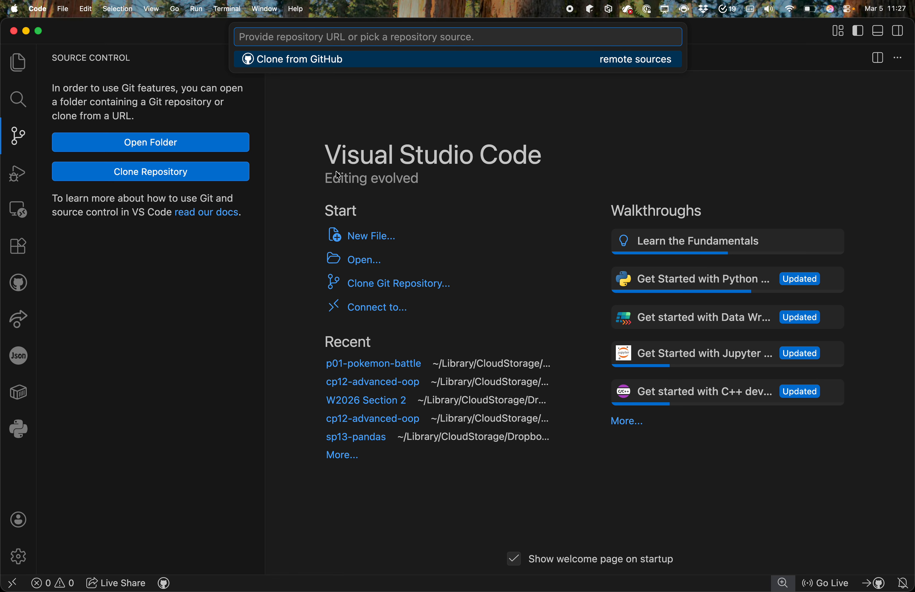
key(super+v)
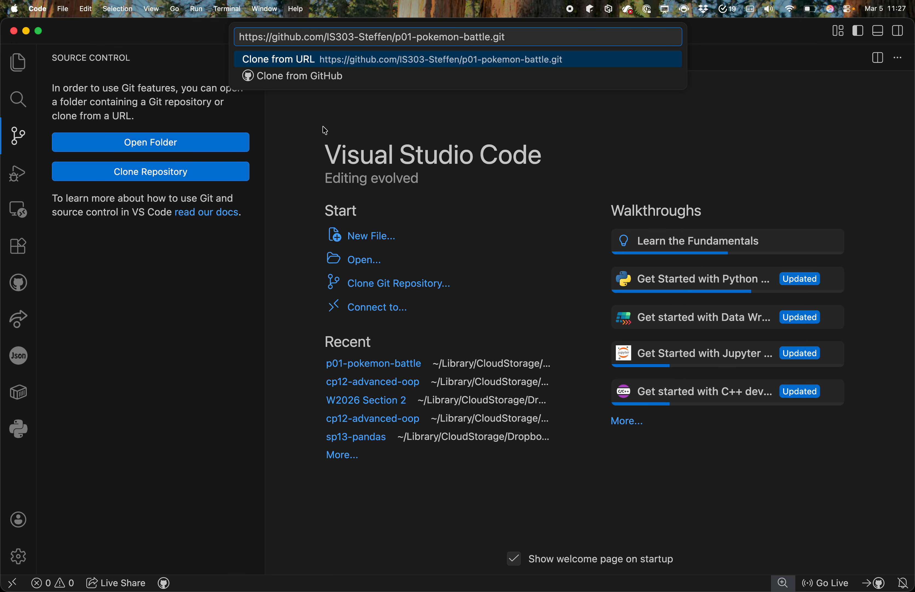
key(Return)
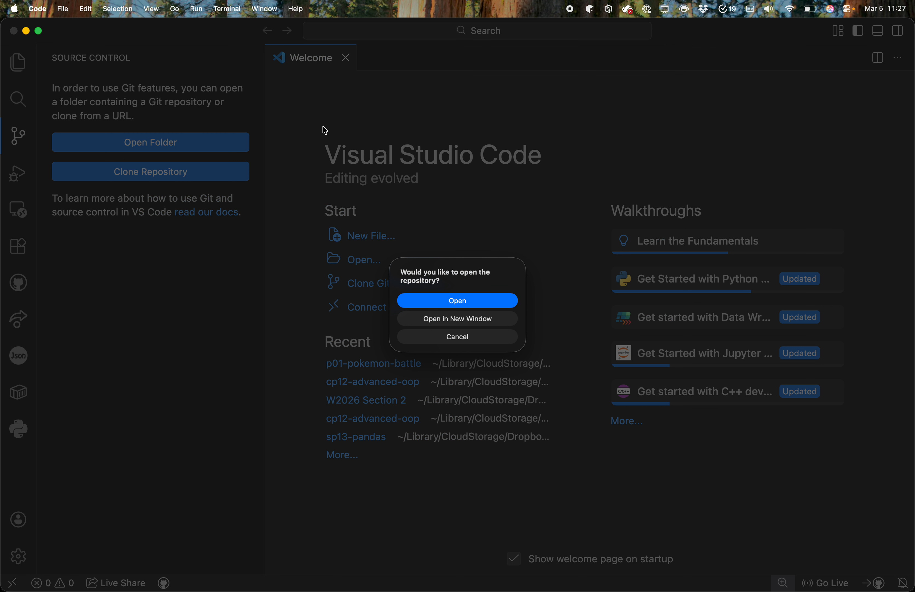
click(471, 307)
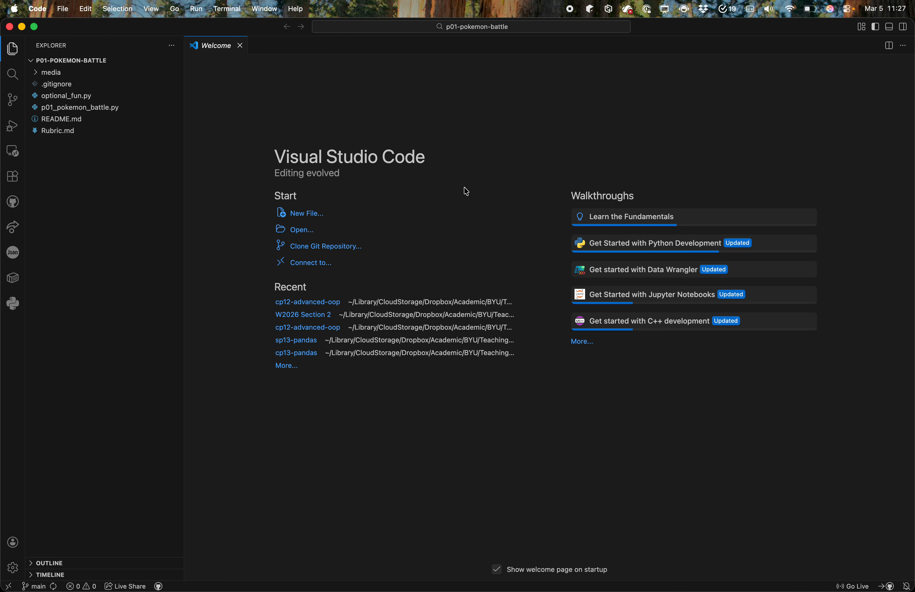
click(74, 108)
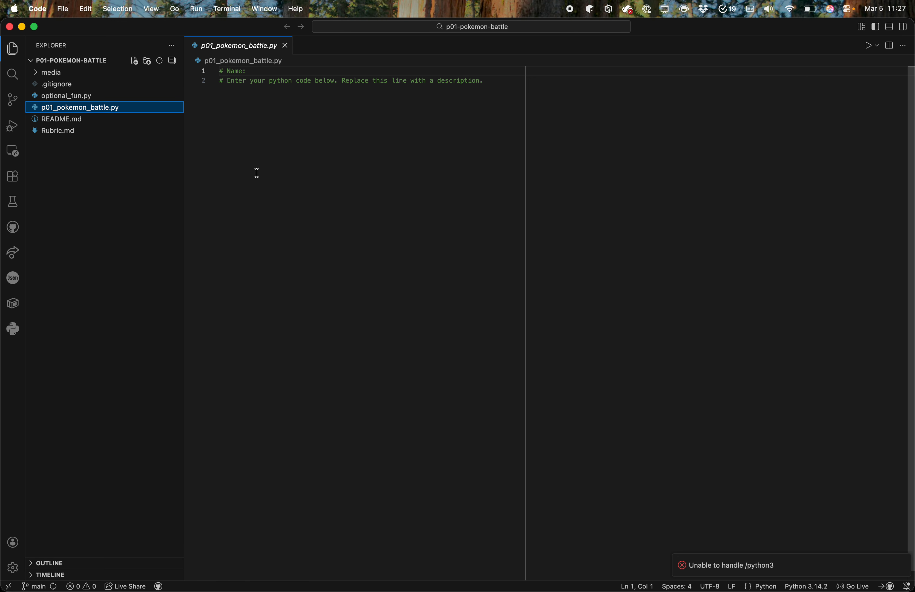
Step: Create a folder named example_cloning inside the Helping Students folder of IS 303 and open it as the project folder
click(63, 8)
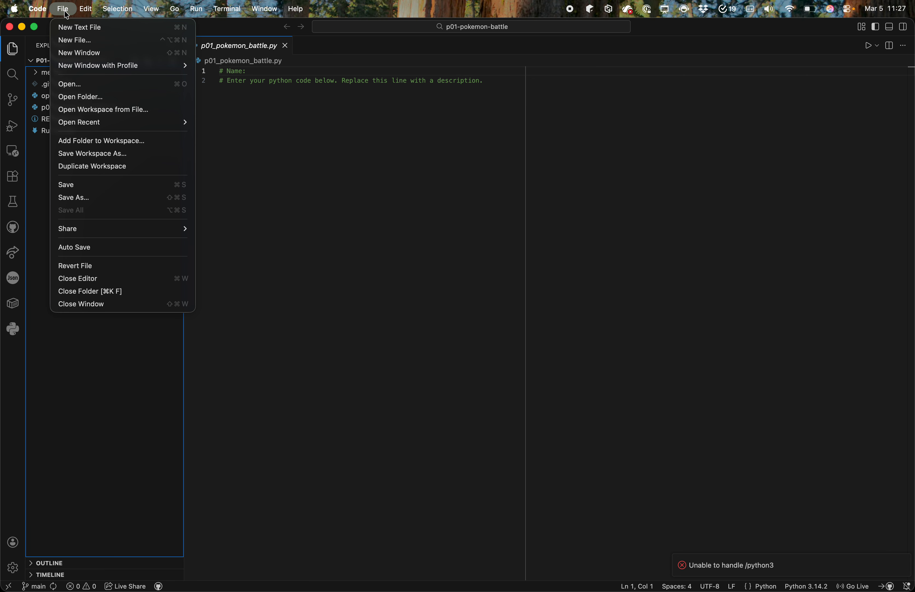
click(91, 97)
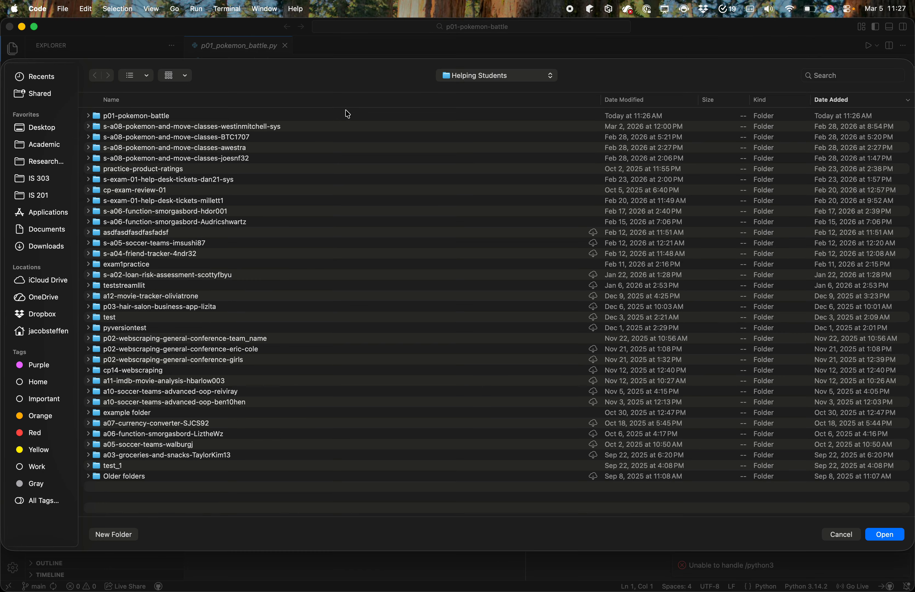
click(43, 179)
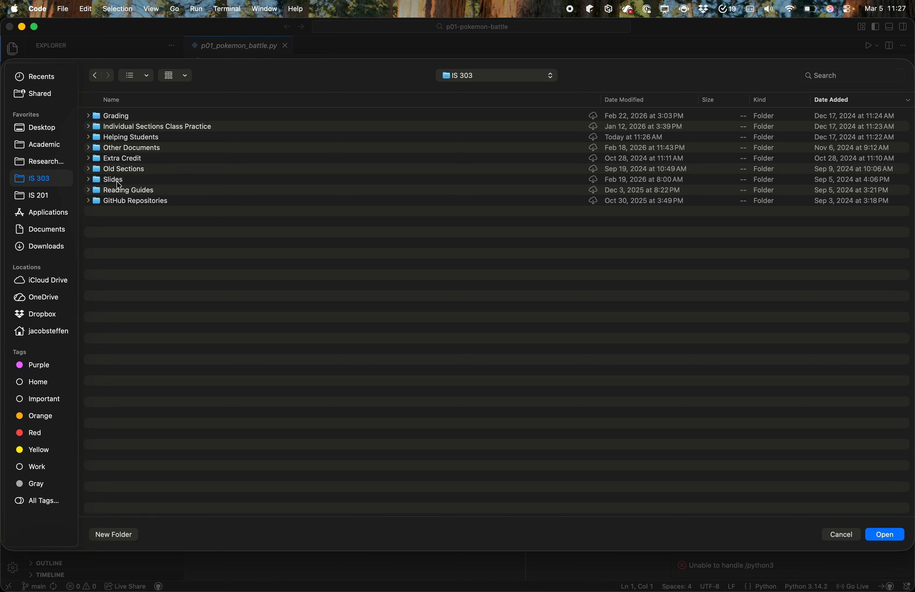
double_click(127, 138)
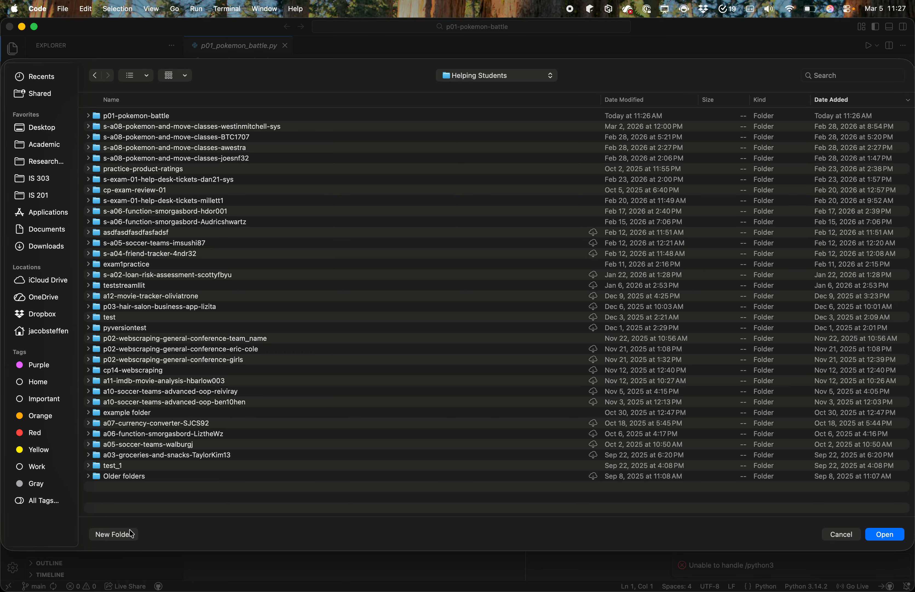
click(114, 534)
text(exam)
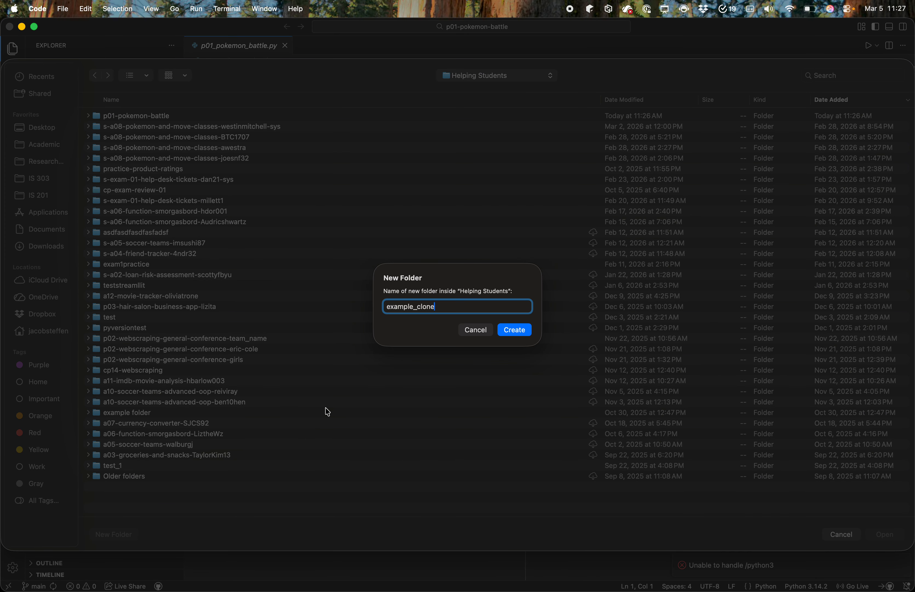
text(ple_cloning)
key(Return)
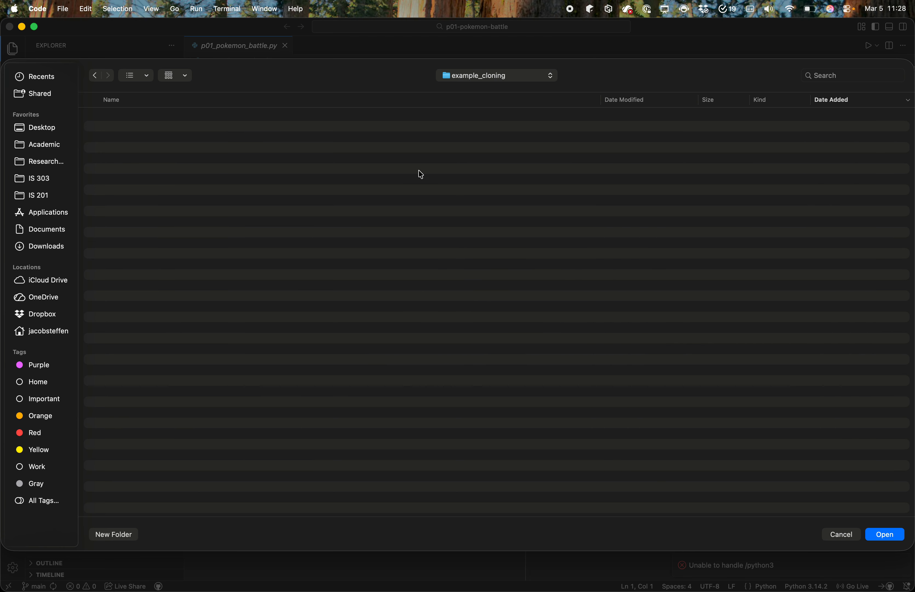
click(892, 537)
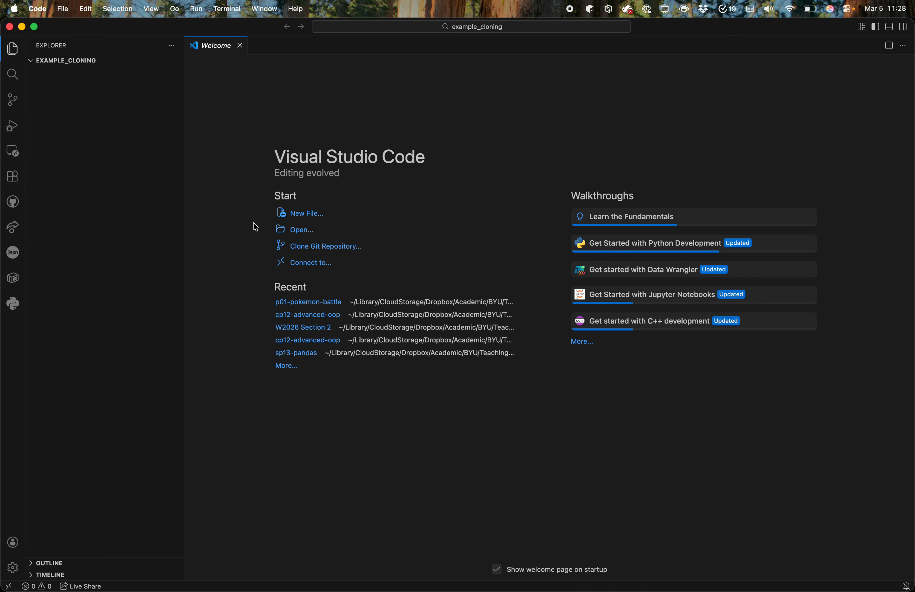
Step: Enlarge the interface slightly, start a new terminal in the example_cloning folder and make the terminal area taller
key(super+equal)
key(super+equal)
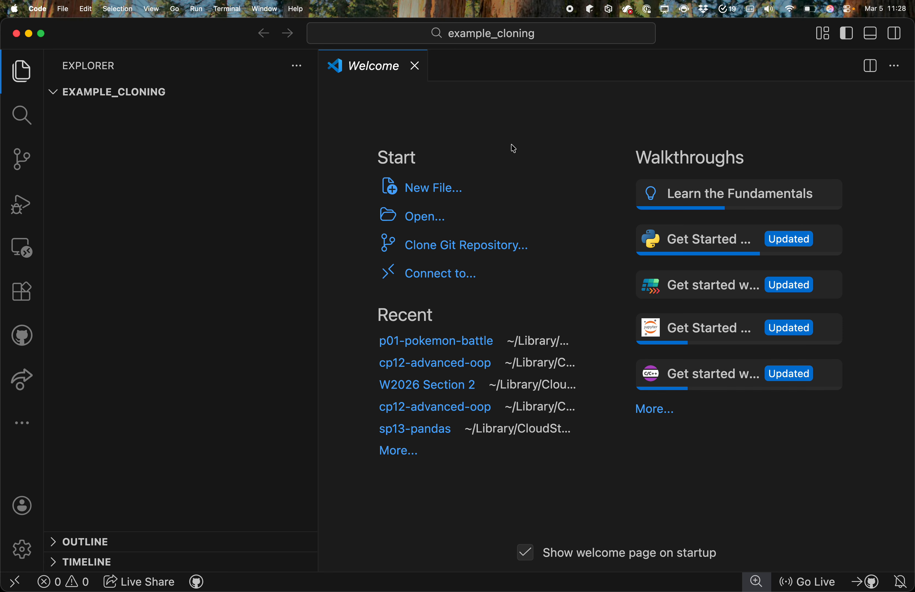
key(super+minus)
key(super+minus)
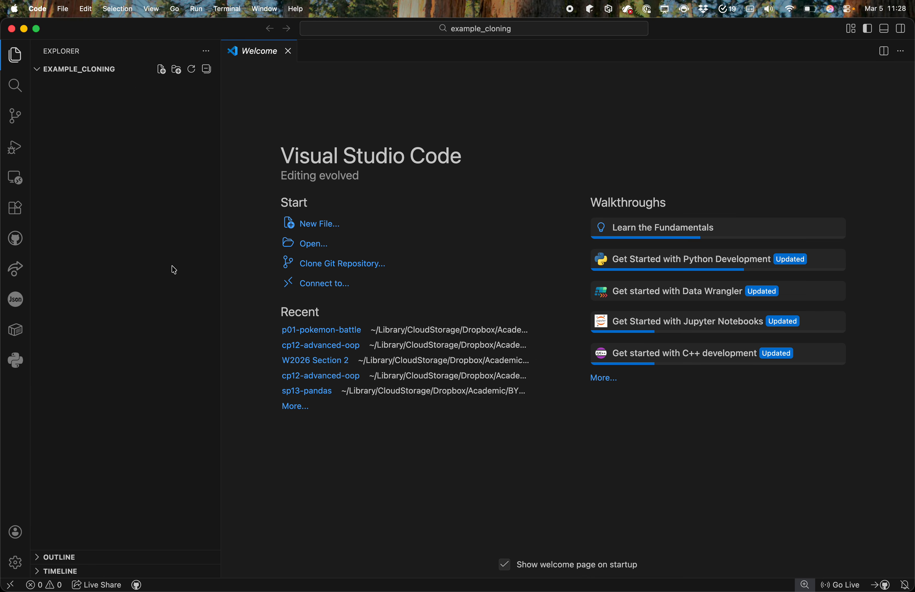
click(227, 8)
click(241, 27)
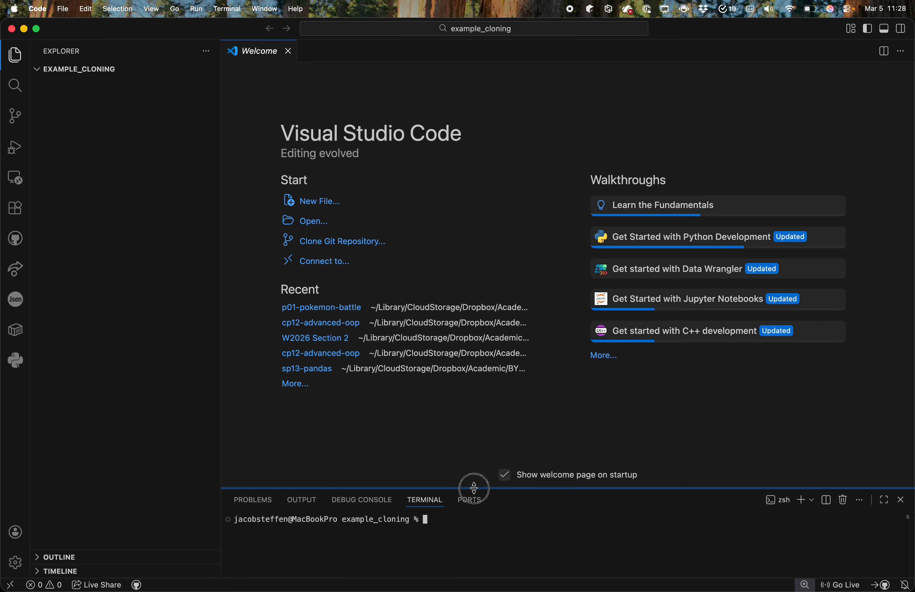
drag(474, 487, 463, 435)
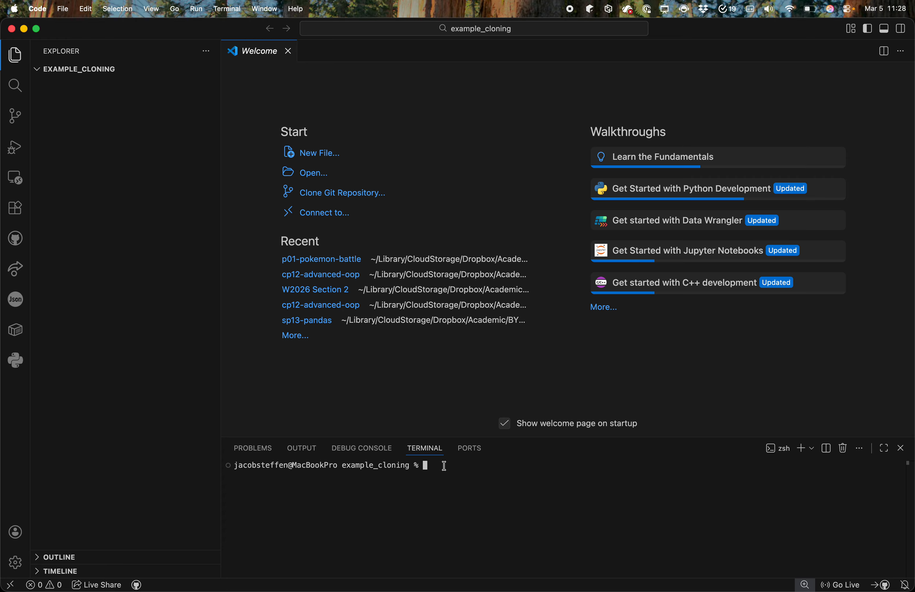
Step: Run git clone in the terminal with the copied p01-pokemon-battle URL followed by " ." to clone into the current folder
text(git clone)
key(super+v)
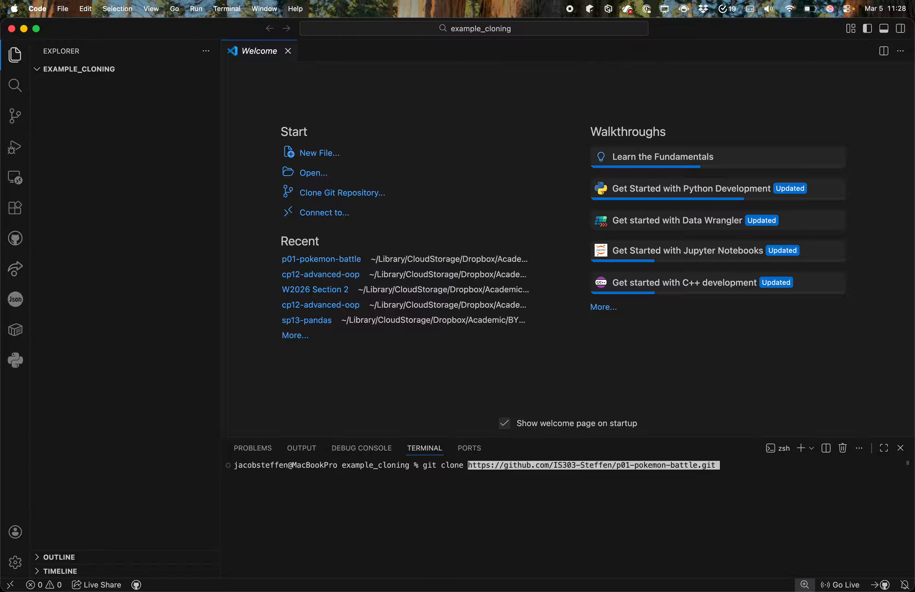
key(Right)
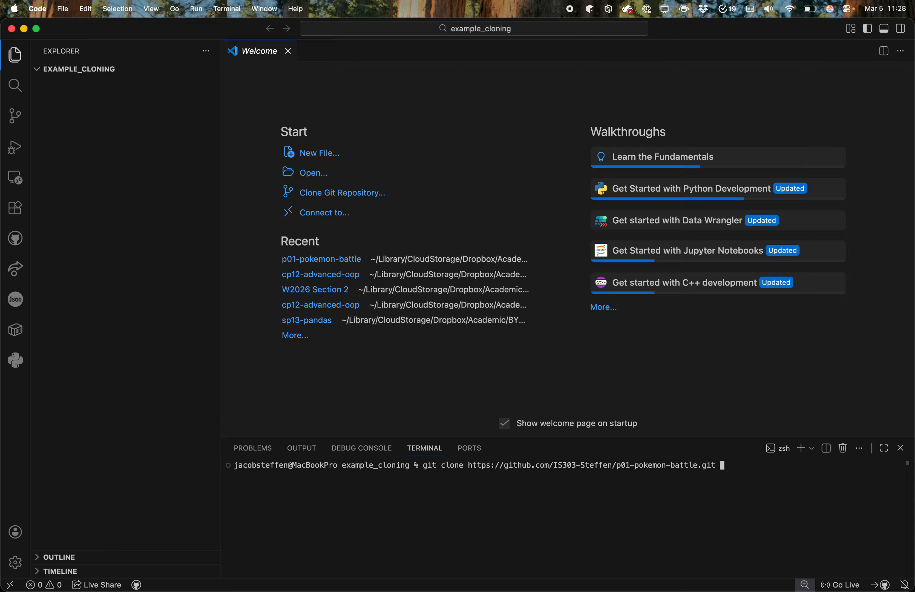
text(.)
click(738, 468)
key(Return)
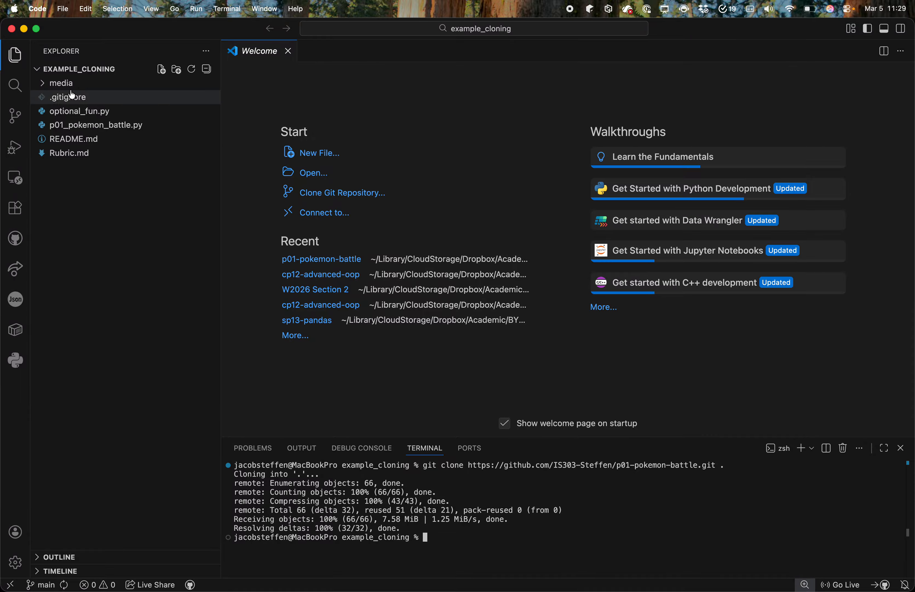
Step: View the cloned optional_fun.py file and return to p01_pokemon_battle.py in the editor
click(75, 128)
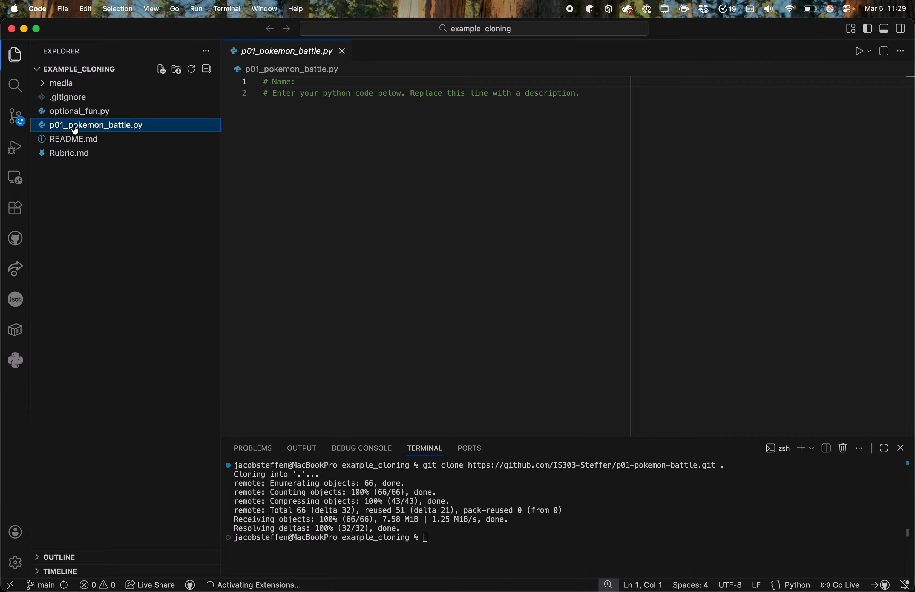
click(154, 112)
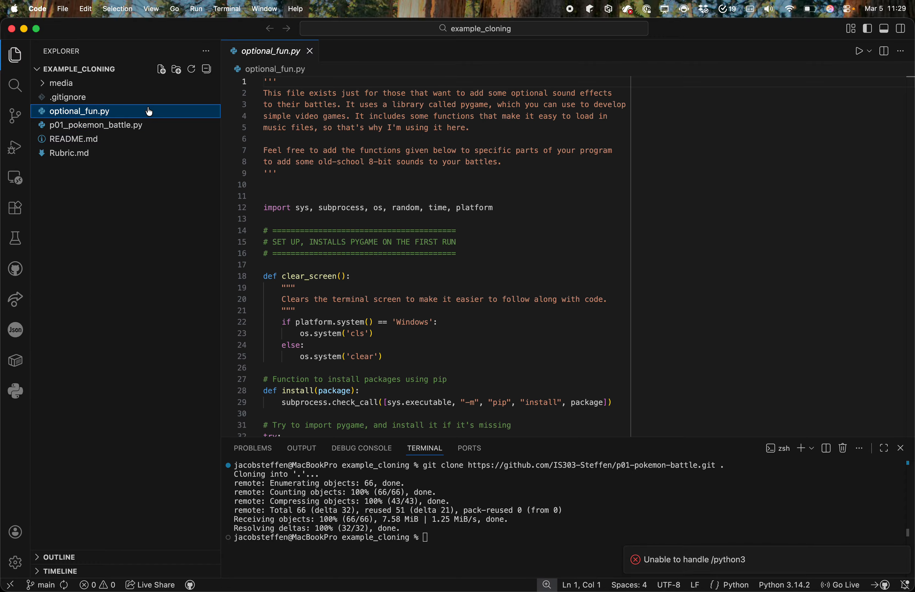
click(151, 126)
click(386, 146)
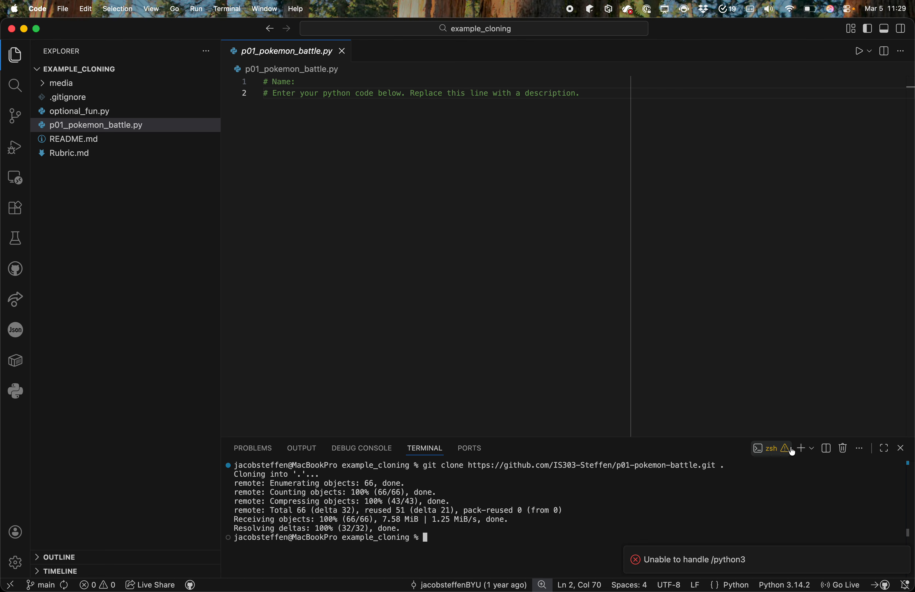
Step: Close the current terminal session and start a new one in the example_cloning folder
click(843, 457)
click(227, 8)
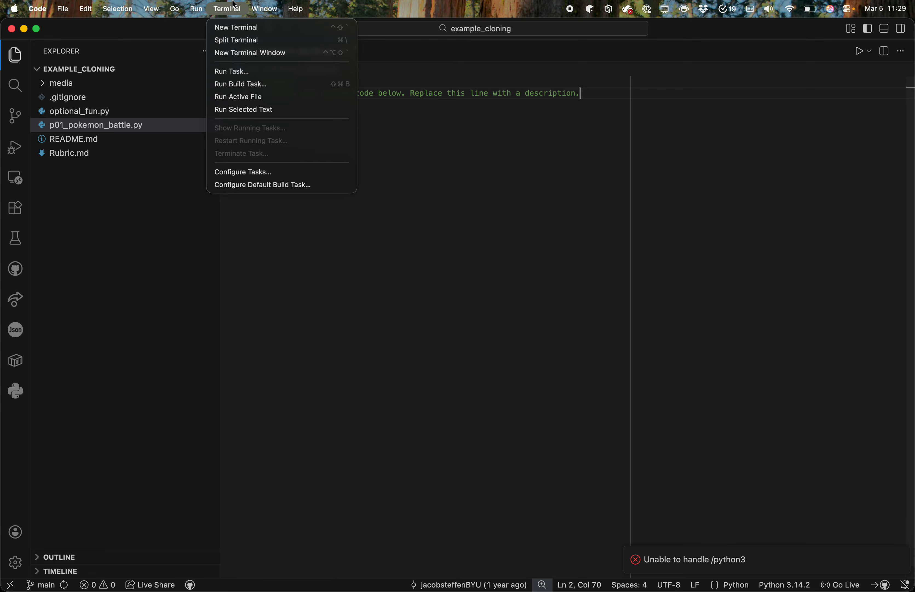
click(235, 30)
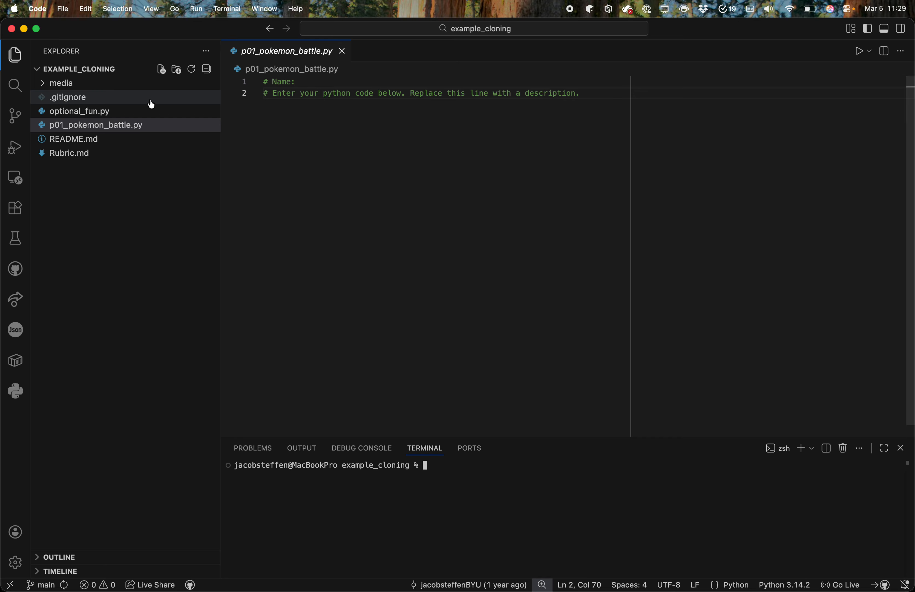
Step: Switch to GitHub Desktop to review its options for adding or cloning a repository, and return to Visual Studio Code
key(alt+Tab)
key(alt+Tab)
key(alt+Tab)
key(alt+Tab)
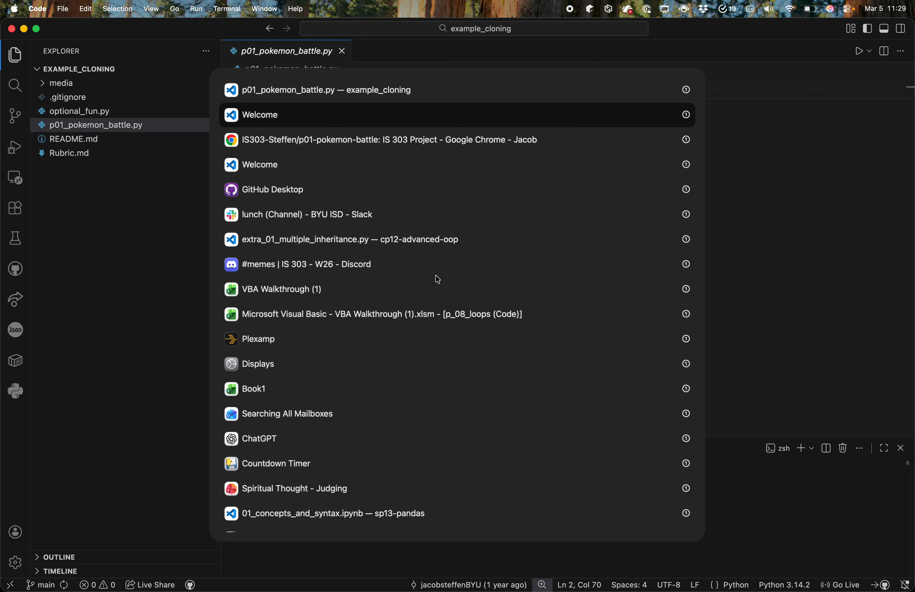
click(287, 113)
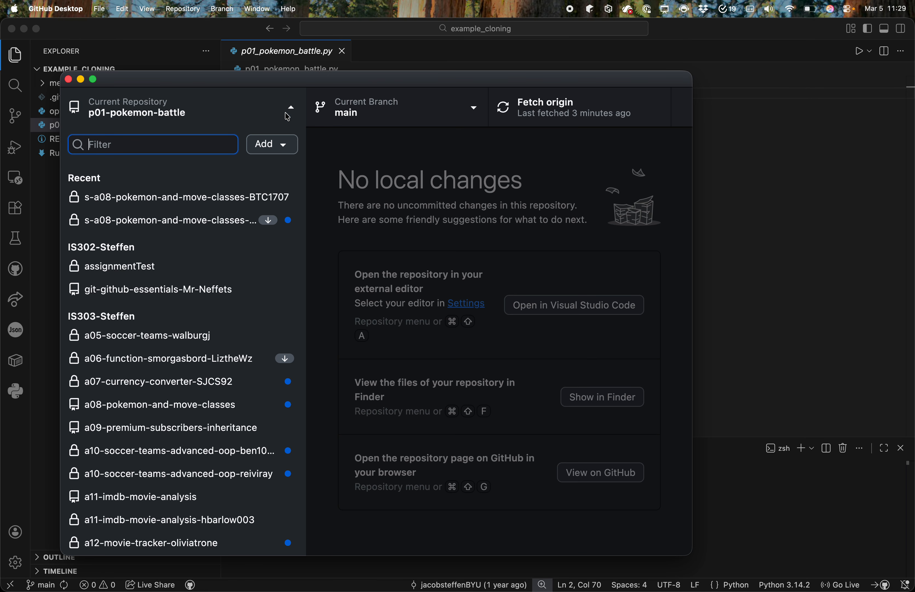
click(290, 143)
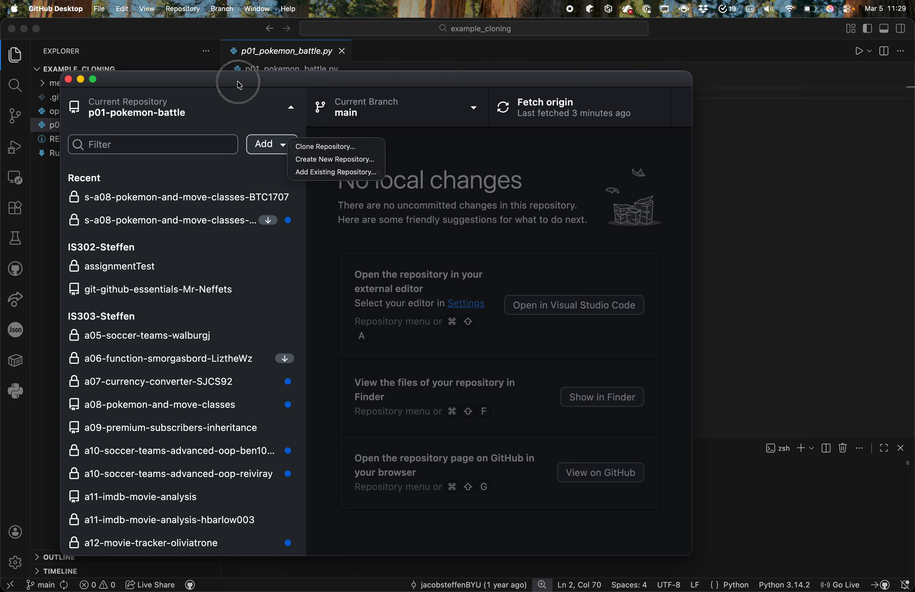
click(237, 81)
click(146, 37)
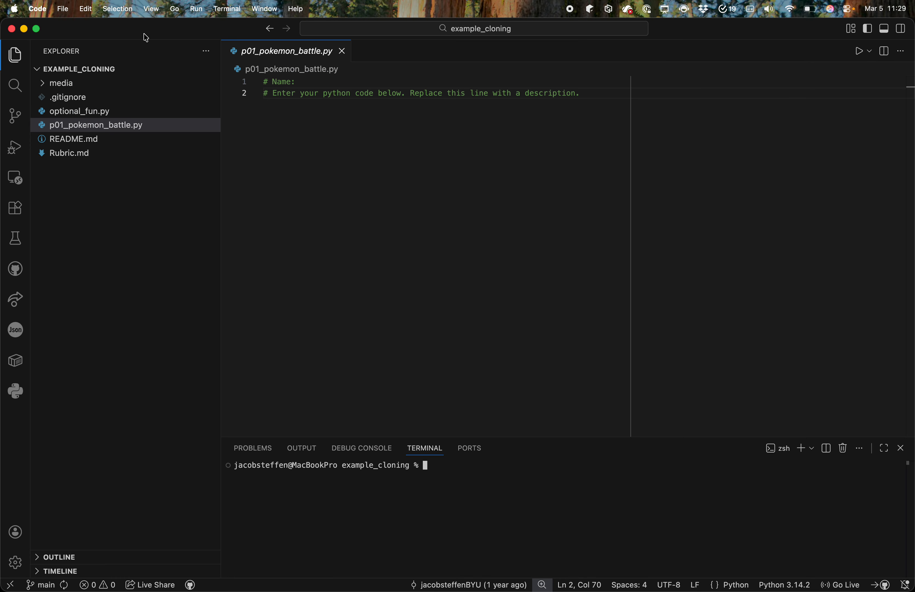
Step: Create a new empty window to view the Clone Git Repository option, and return to the example_cloning window
click(63, 10)
click(74, 55)
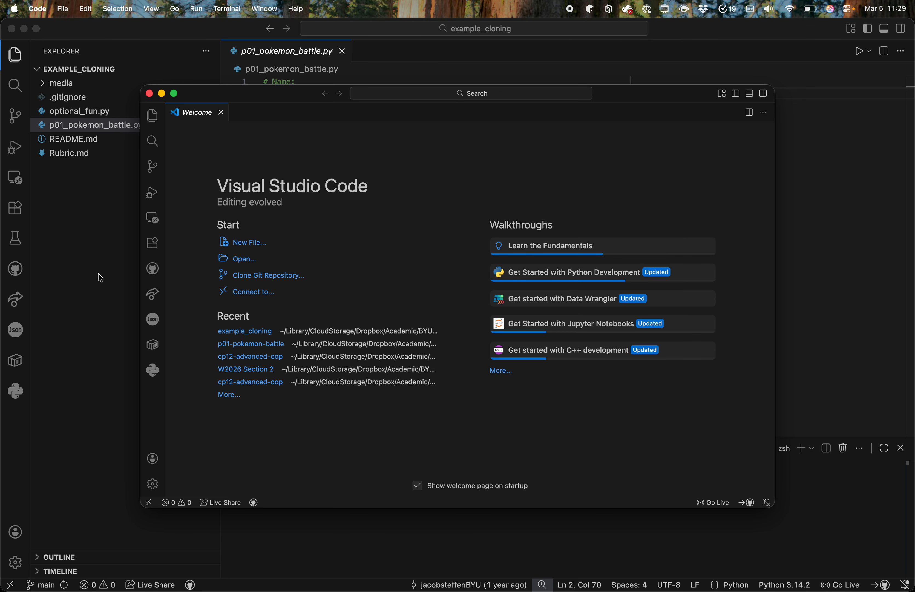
click(115, 276)
Step: Write the git clone command with the p01-pokemon-battle URL in the terminal and clear it without running it
click(463, 477)
text(git clone)
text(https://github.com/IS303-Steffen/p01-pokemon-battle.git)
text(.)
key(BackSpace)
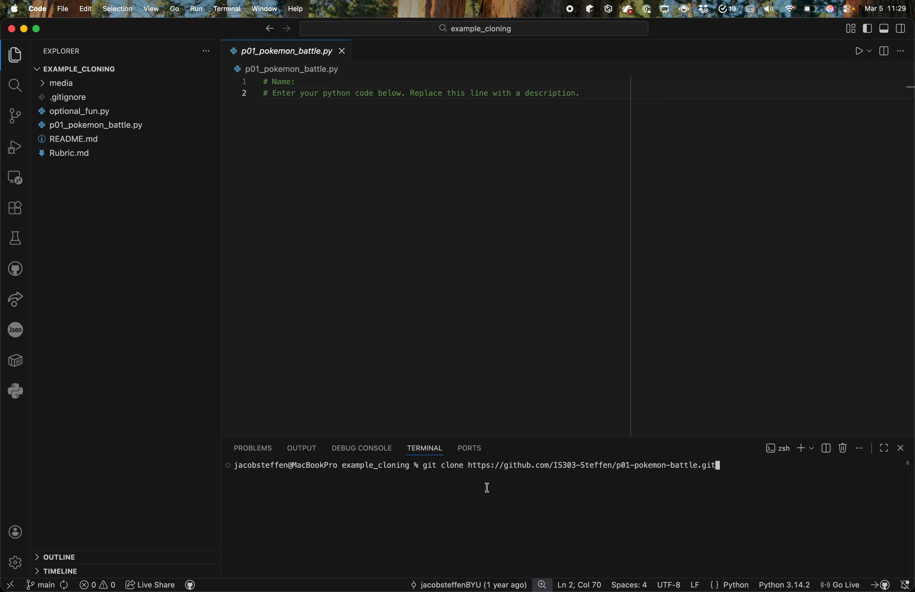
drag(750, 463, 411, 461)
key(BackSpace)
key(BackSpace)
key(BackSpace)
key(BackSpace)
key(BackSpace)
key(BackSpace)
key(BackSpace)
key(BackSpace)
key(BackSpace)
key(BackSpace)
key(BackSpace)
key(BackSpace)
key(BackSpace)
key(BackSpace)
key(BackSpace)
key(BackSpace)
key(BackSpace)
key(BackSpace)
key(BackSpace)
key(BackSpace)
key(BackSpace)
key(BackSpace)
key(BackSpace)
key(BackSpace)
key(BackSpace)
key(BackSpace)
key(BackSpace)
key(BackSpace)
key(BackSpace)
key(BackSpace)
key(BackSpace)
key(BackSpace)
key(BackSpace)
key(BackSpace)
key(BackSpace)
key(BackSpace)
key(BackSpace)
key(BackSpace)
key(BackSpace)
key(BackSpace)
key(BackSpace)
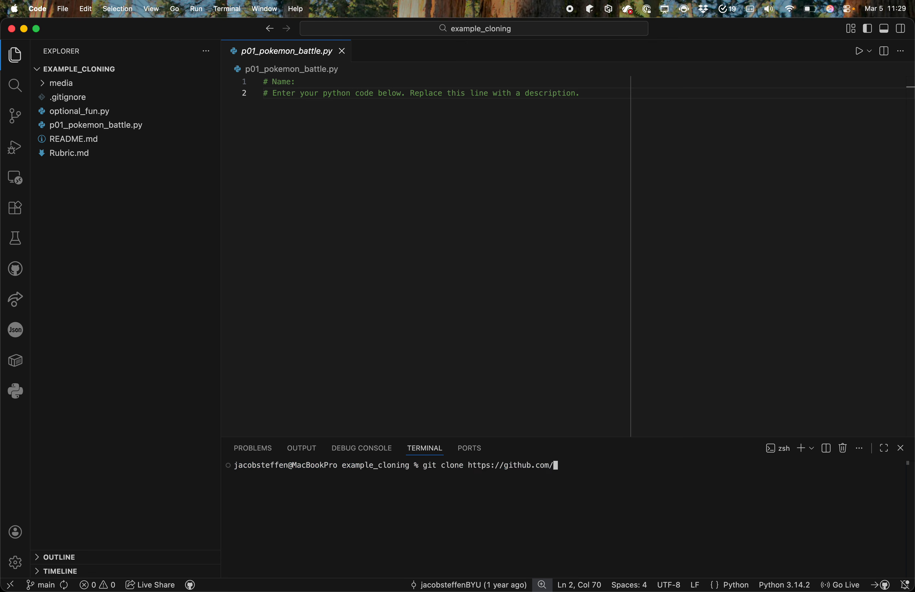
key(BackSpace)
key(BackSpace)
key(BackSpace)
key(BackSpace)
key(BackSpace)
key(BackSpace)
key(BackSpace)
key(BackSpace)
key(BackSpace)
key(BackSpace)
key(BackSpace)
key(BackSpace)
key(BackSpace)
key(BackSpace)
key(BackSpace)
key(BackSpace)
key(BackSpace)
click(435, 196)
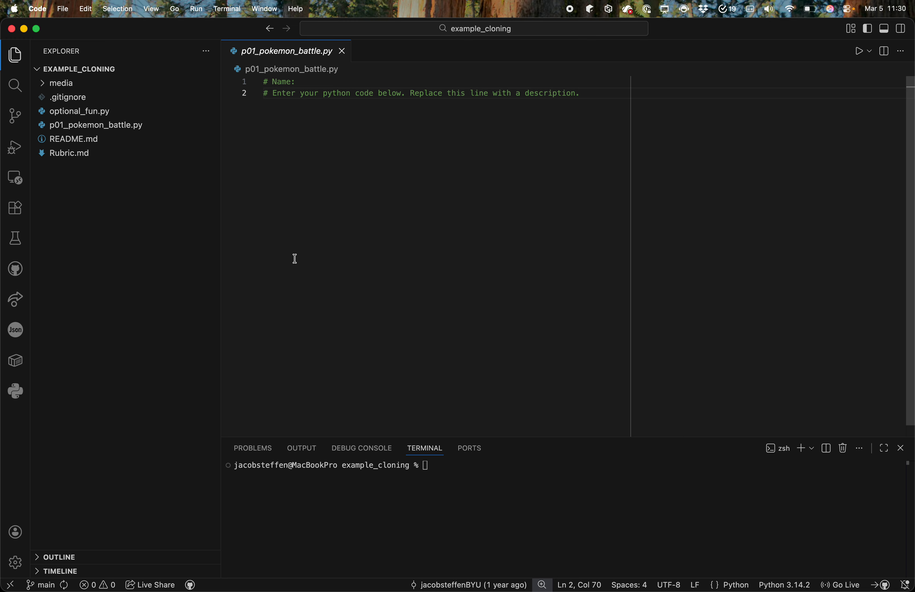
click(570, 10)
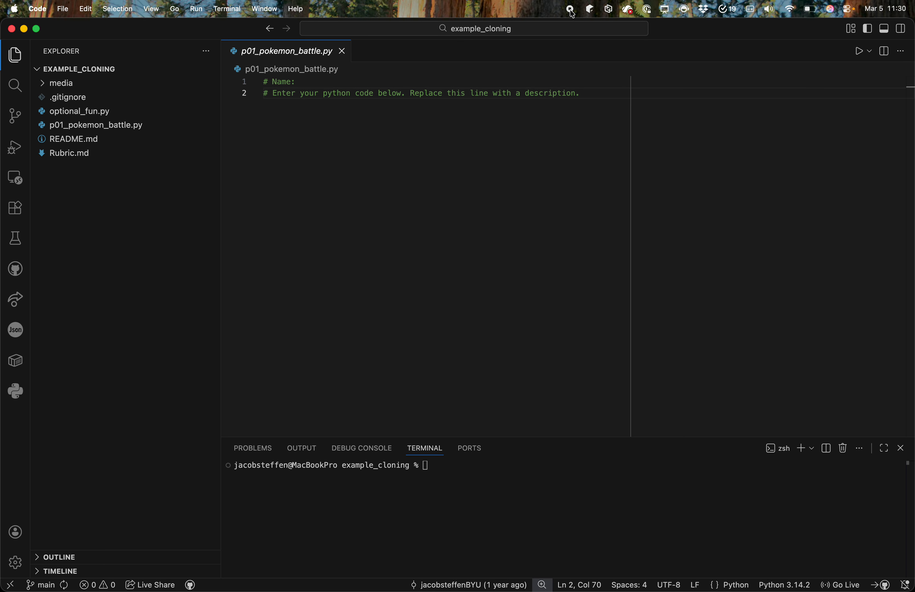